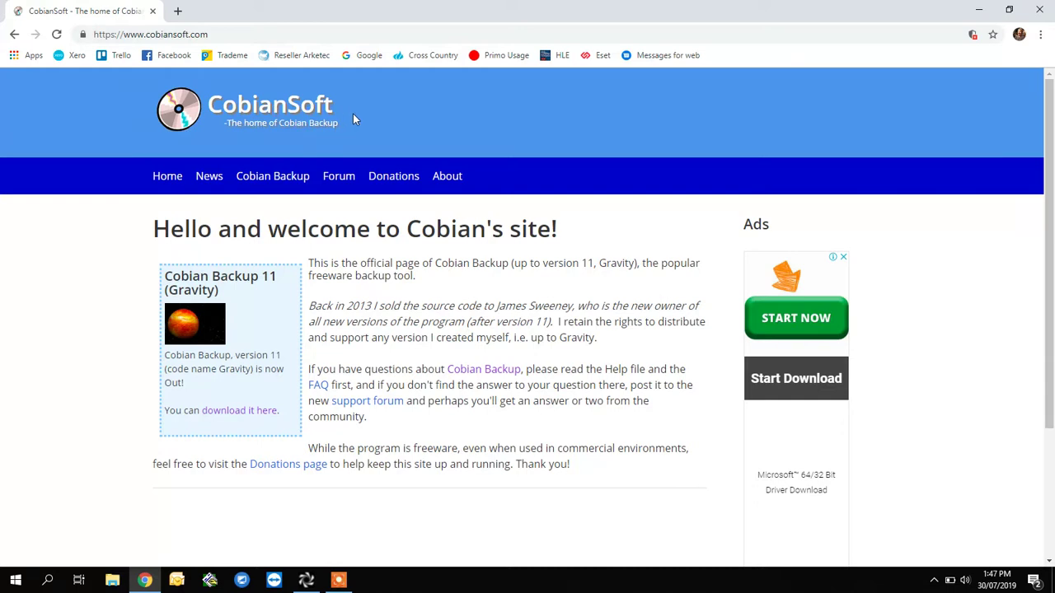
Open the Cobian Backup page on cobiansoft.com and show the hidden system tray icons.
{"action": "left_click", "coordinate": [483, 371]}
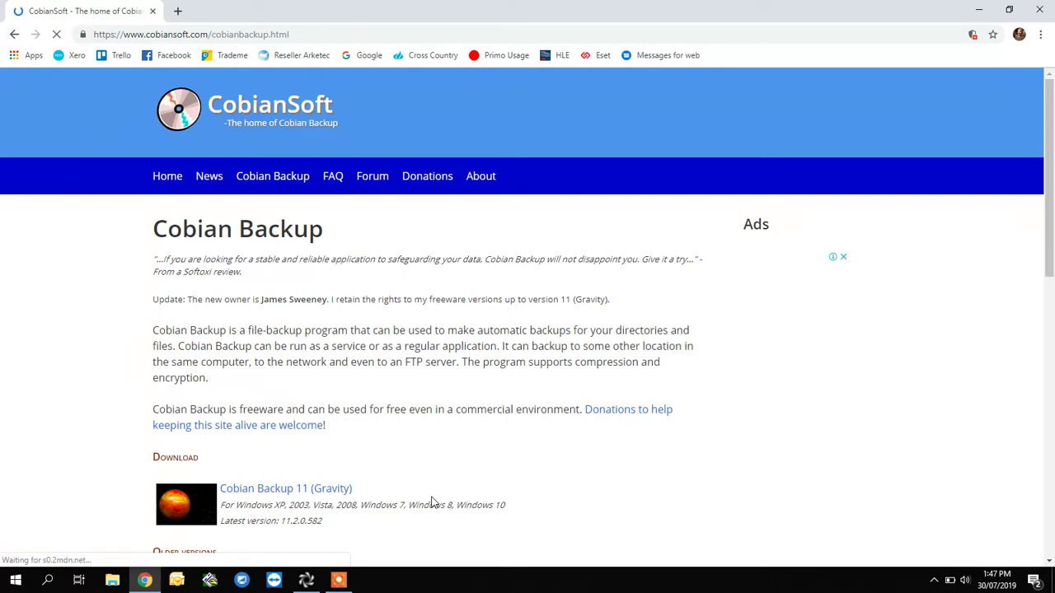
{"action": "left_click", "coordinate": [934, 580]}
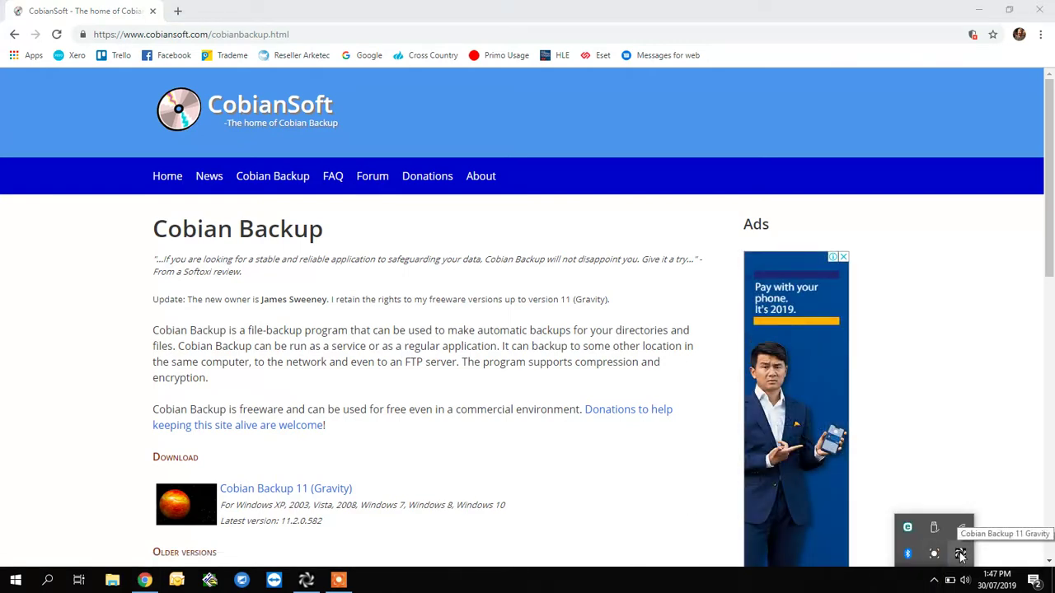
Open Cobian Backup from the tray and create a new task named 'Weekly Backup'.
{"action": "double_click", "coordinate": [960, 556]}
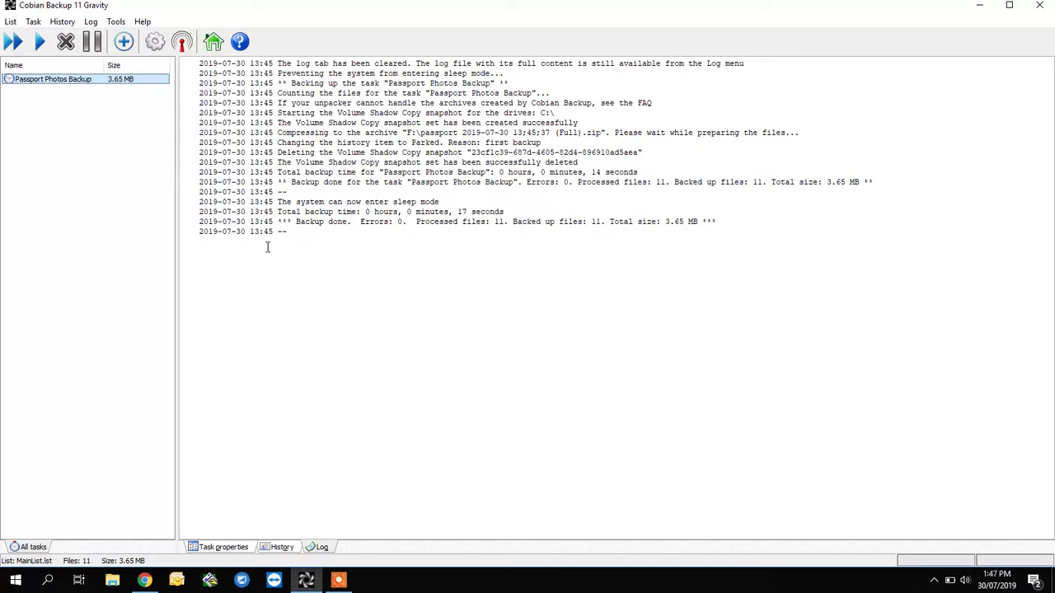
{"action": "right_click", "coordinate": [116, 161]}
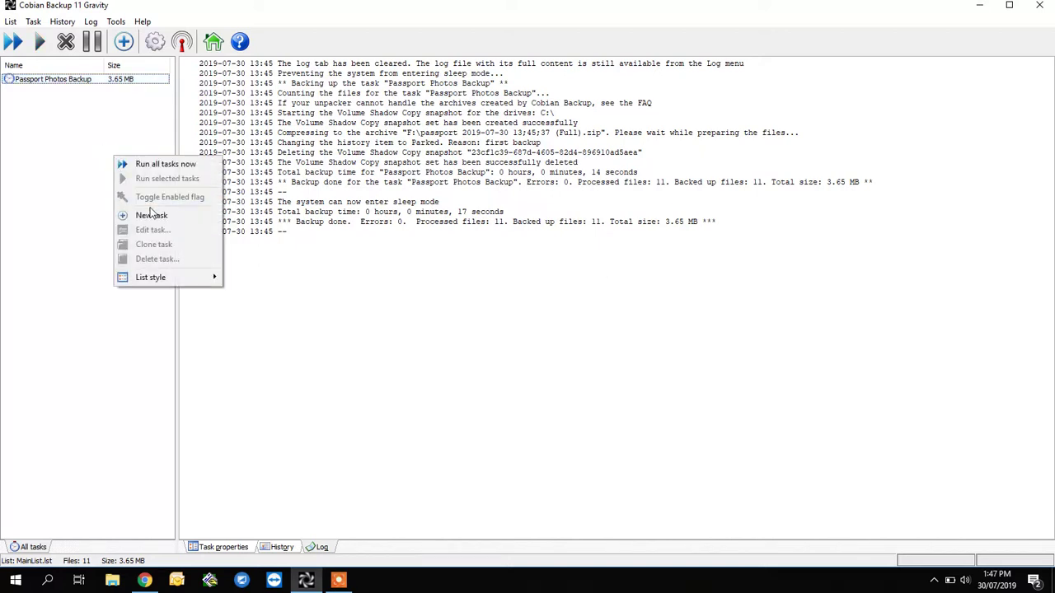
{"action": "left_click", "coordinate": [152, 218]}
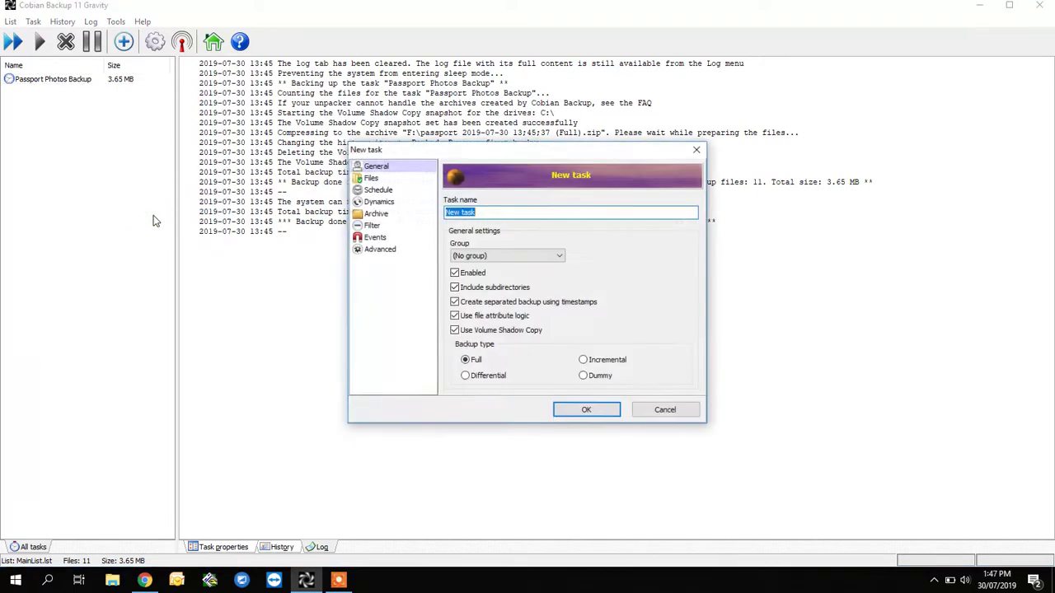
{"action": "type", "text": "W"}
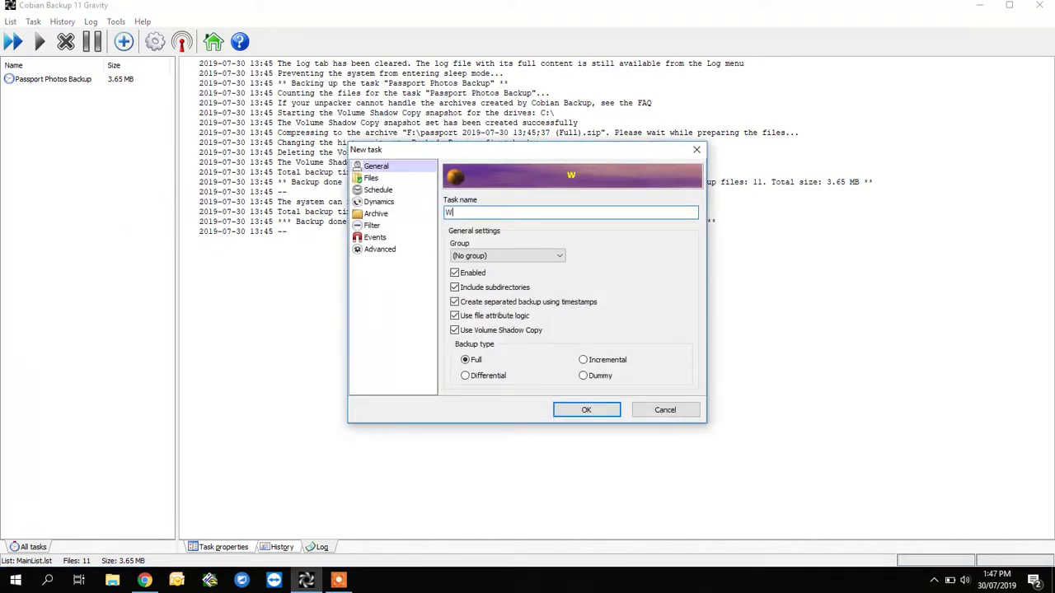
{"action": "type", "text": "eekly Backup"}
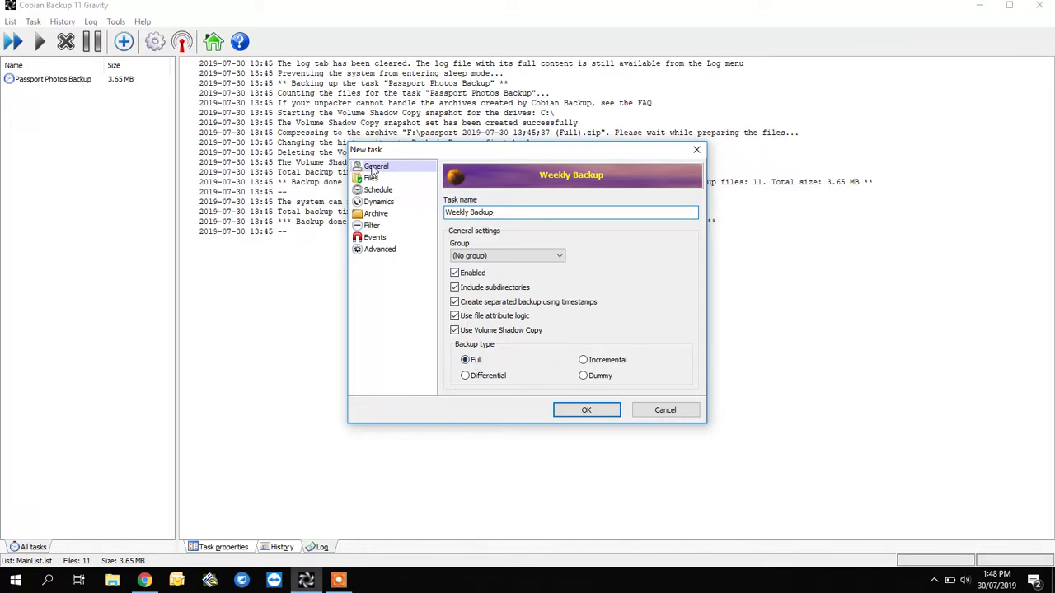
Set drive F:\ as the task's backup destination directory.
{"action": "left_click", "coordinate": [371, 179]}
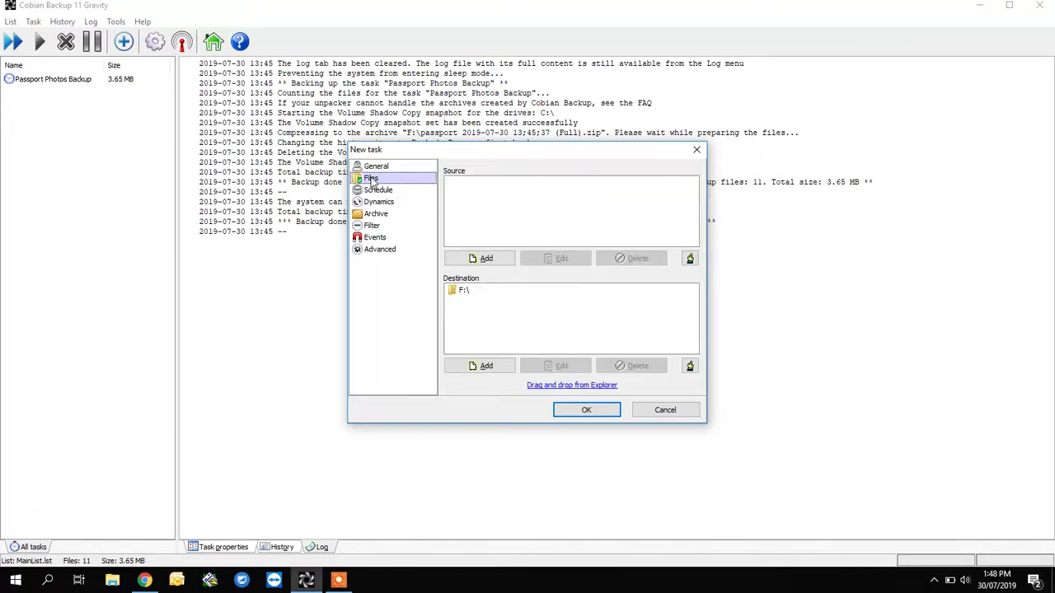
{"action": "left_click", "coordinate": [486, 366]}
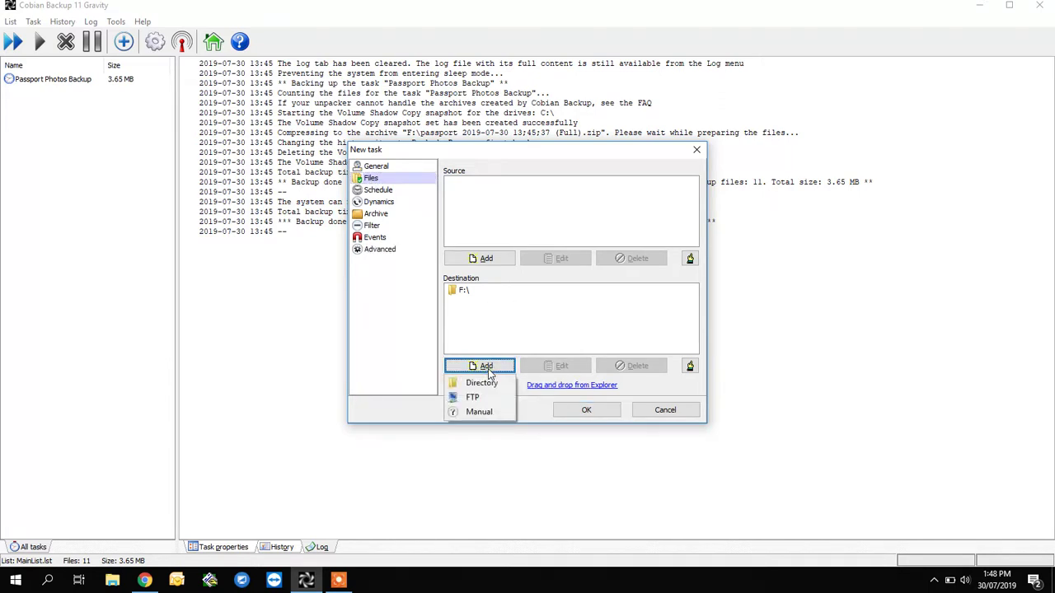
{"action": "left_click", "coordinate": [485, 384]}
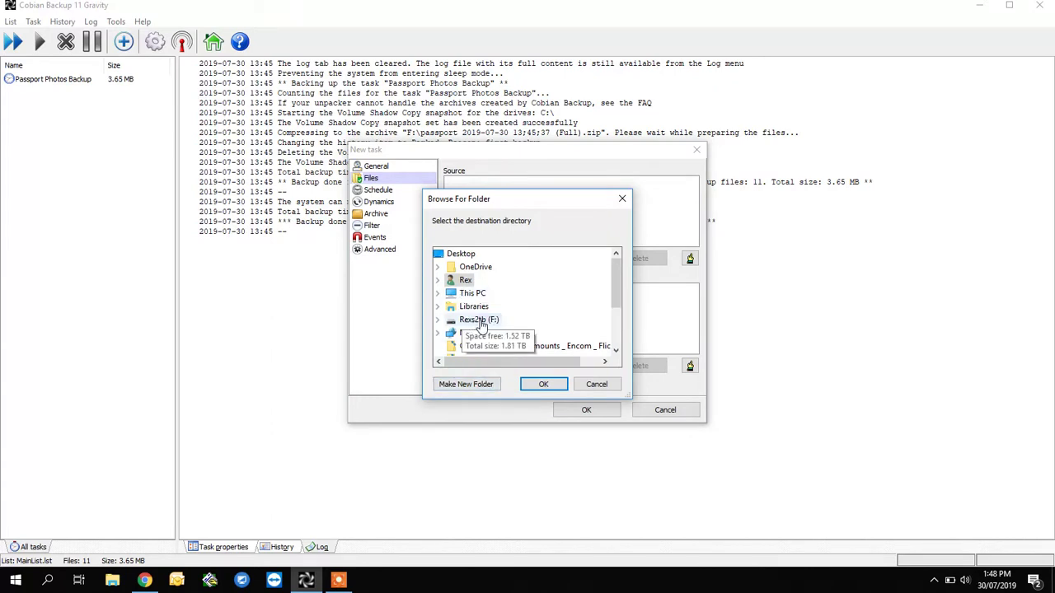
{"action": "left_click", "coordinate": [478, 319]}
{"action": "left_click", "coordinate": [543, 384]}
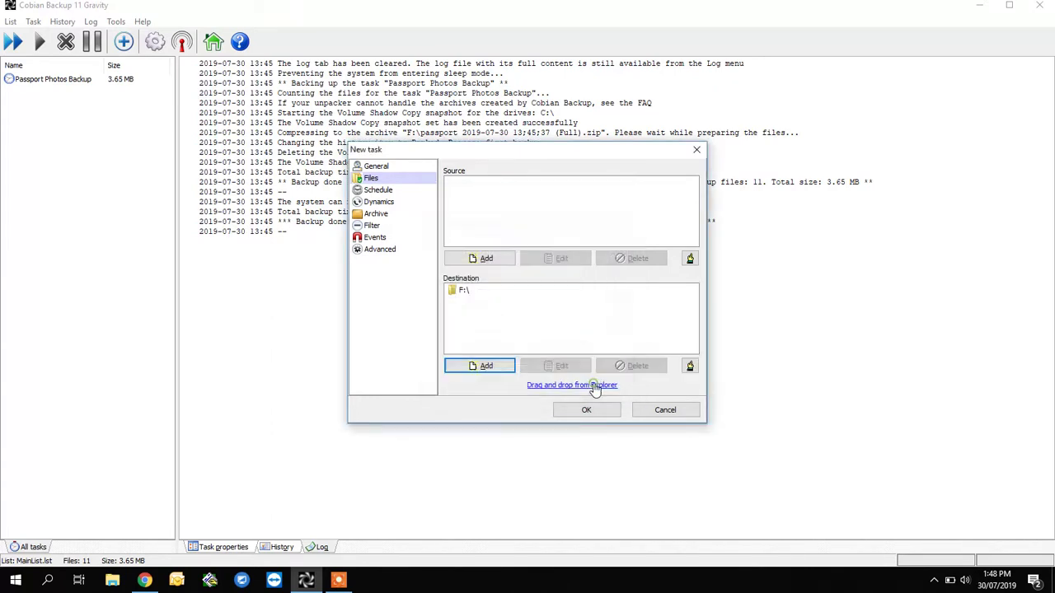
Add the Desktop and Documents folders as backup sources.
{"action": "left_click", "coordinate": [484, 258]}
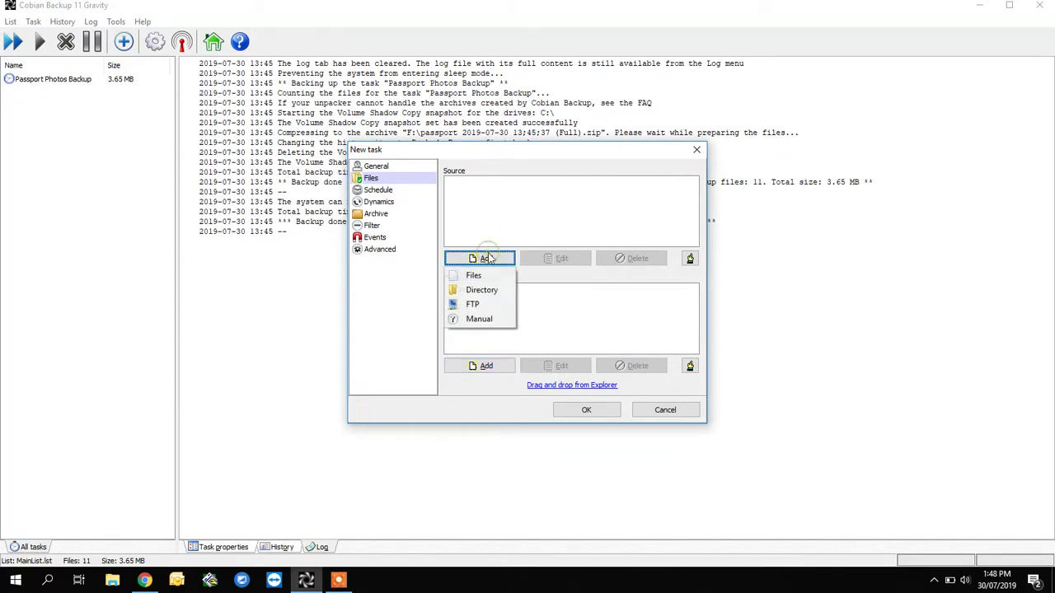
{"action": "left_click", "coordinate": [483, 296]}
{"action": "left_click", "coordinate": [466, 255]}
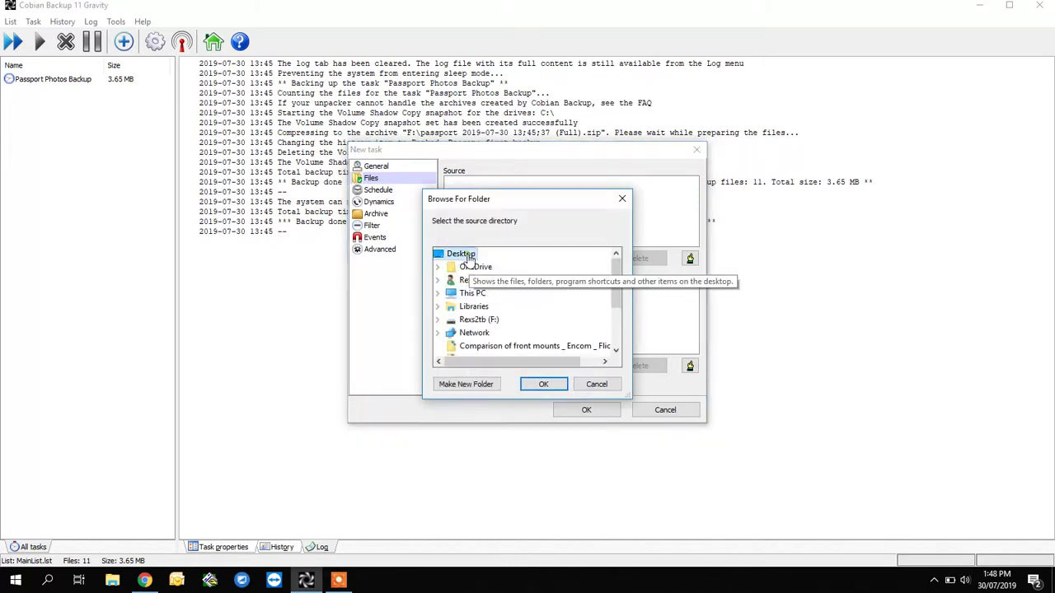
{"action": "left_click", "coordinate": [543, 384]}
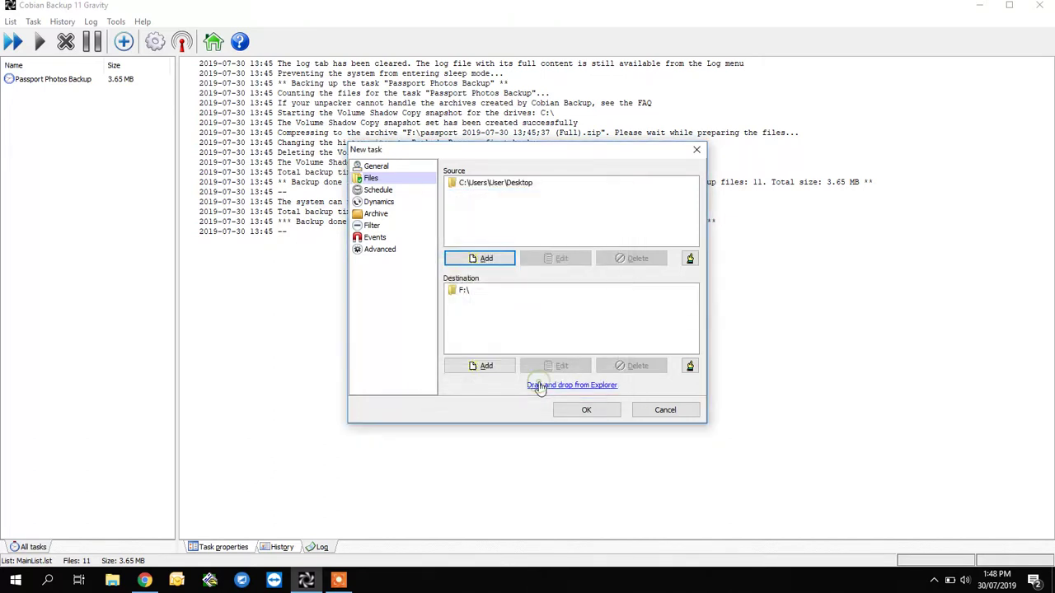
{"action": "left_click", "coordinate": [483, 258]}
{"action": "left_click", "coordinate": [480, 290]}
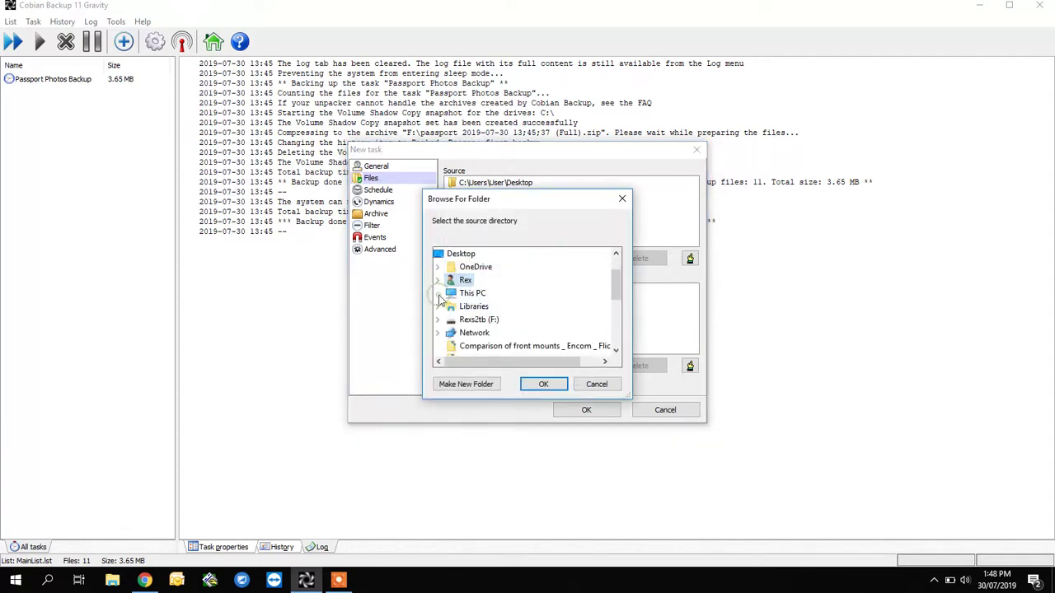
{"action": "left_click", "coordinate": [437, 294]}
{"action": "double_click", "coordinate": [489, 292]}
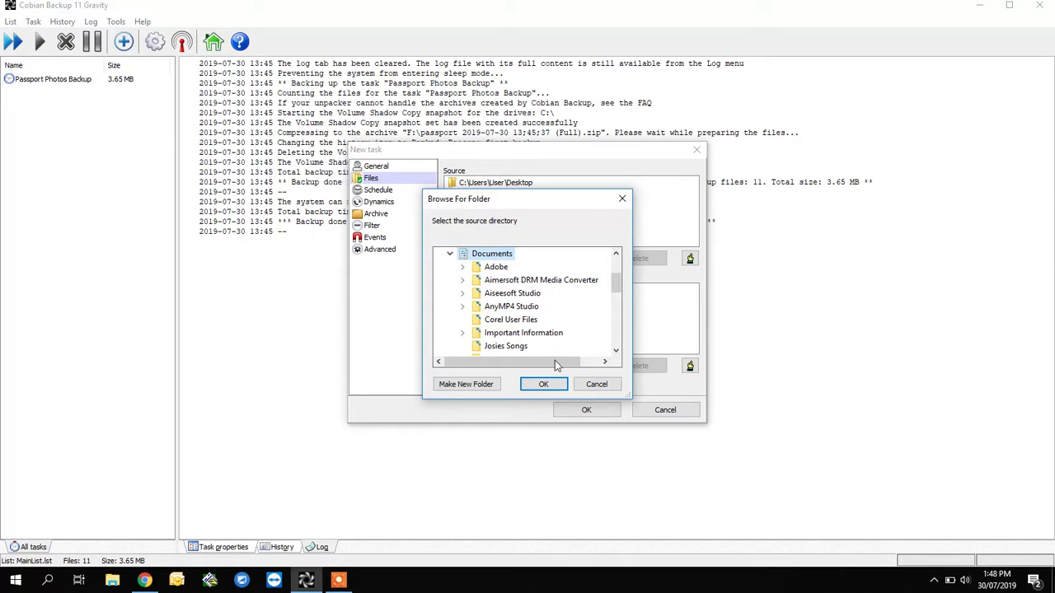
{"action": "left_click", "coordinate": [543, 384]}
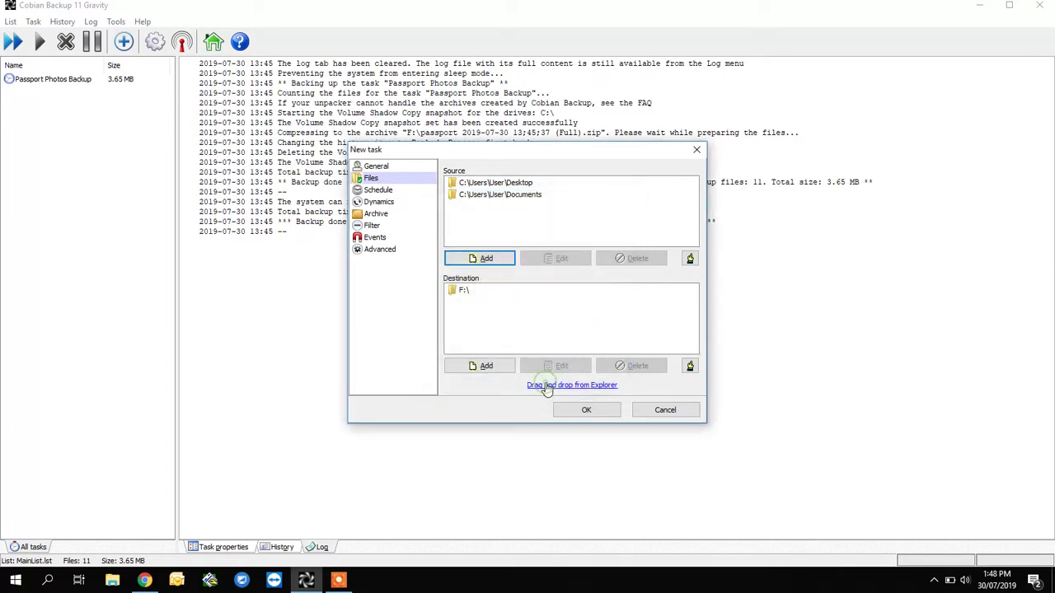
Add the Pictures folder as a third backup source.
{"action": "left_click", "coordinate": [487, 259]}
{"action": "left_click", "coordinate": [488, 290]}
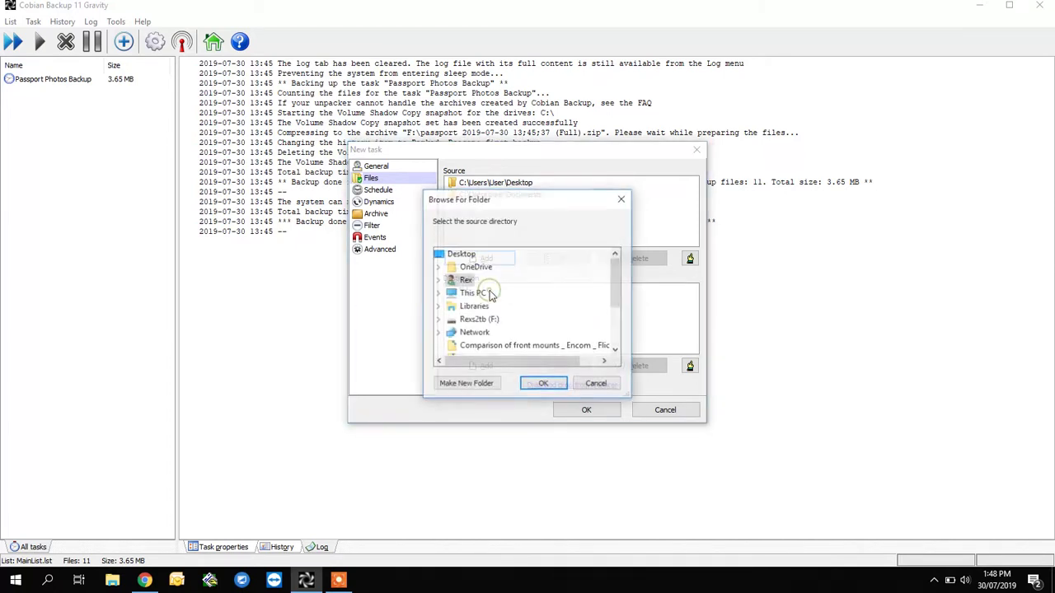
{"action": "left_click", "coordinate": [439, 293]}
{"action": "left_click", "coordinate": [478, 333]}
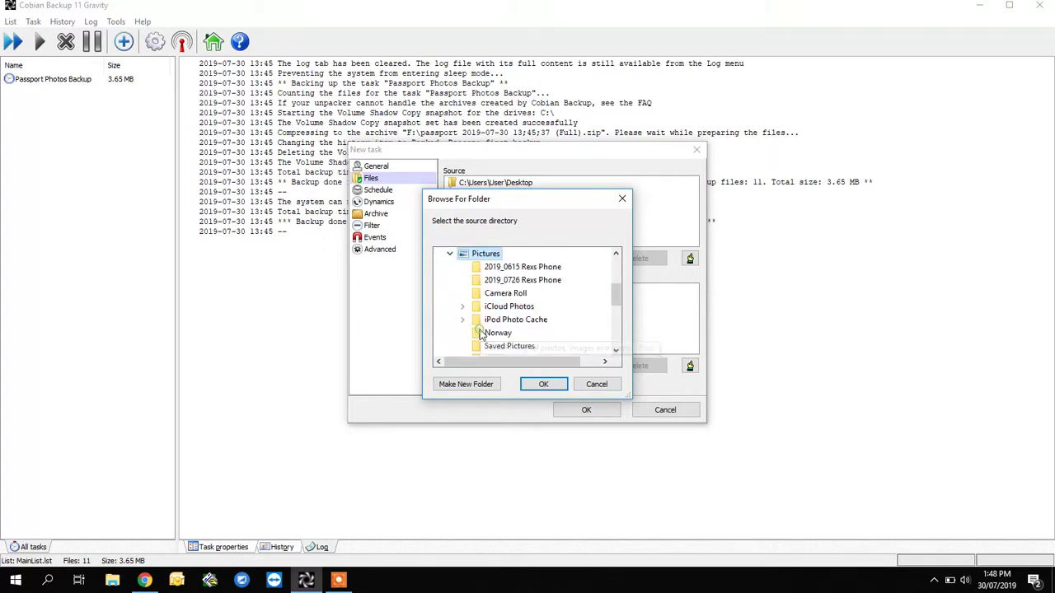
{"action": "left_click", "coordinate": [544, 385]}
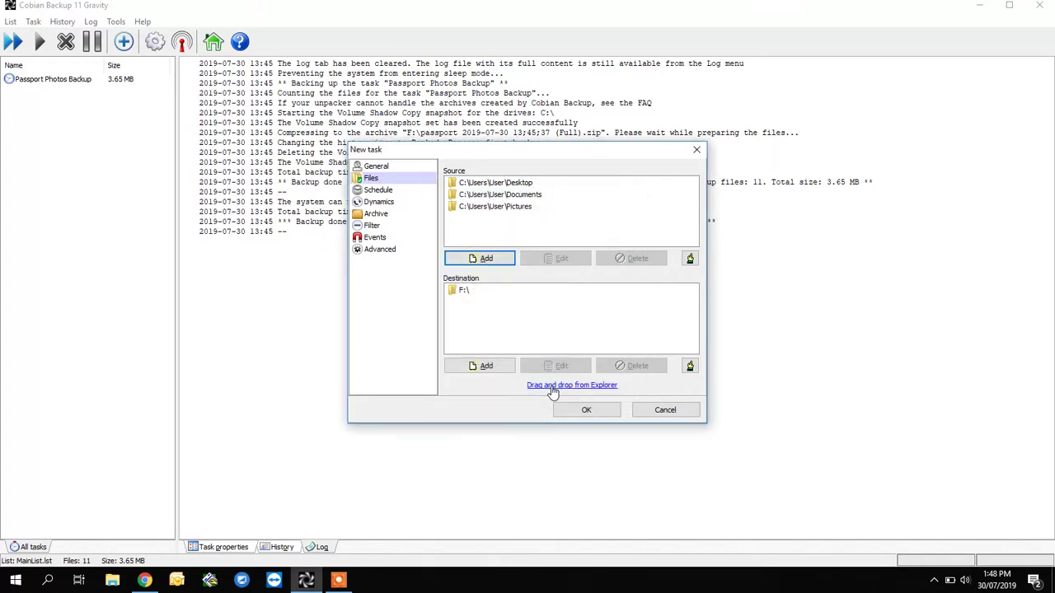
Keep the task scheduled Weekly on Wednesday at 2:18:09 PM.
{"action": "left_click", "coordinate": [377, 192]}
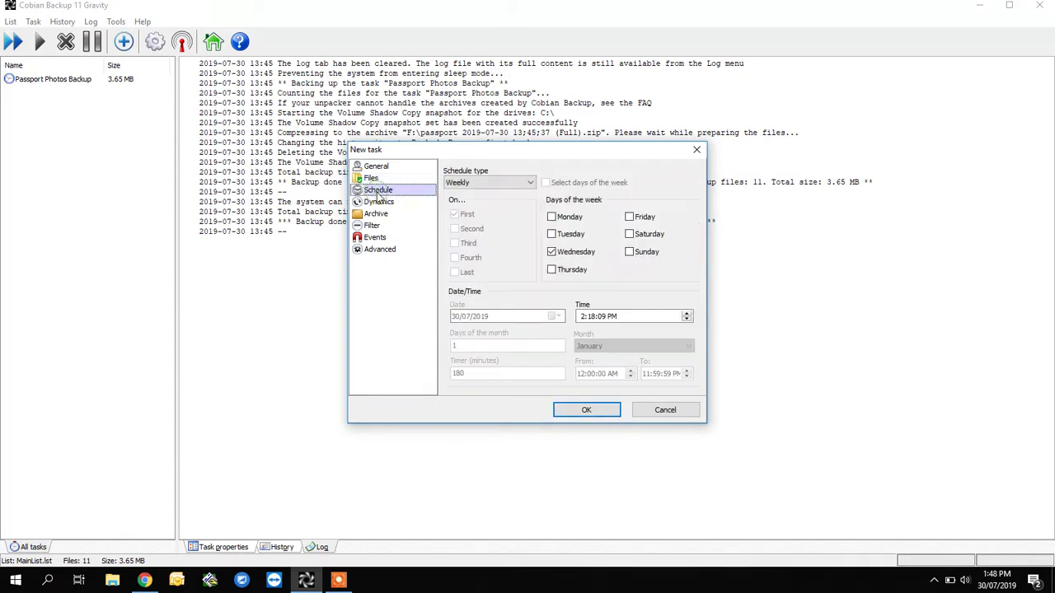
{"action": "left_click", "coordinate": [530, 185]}
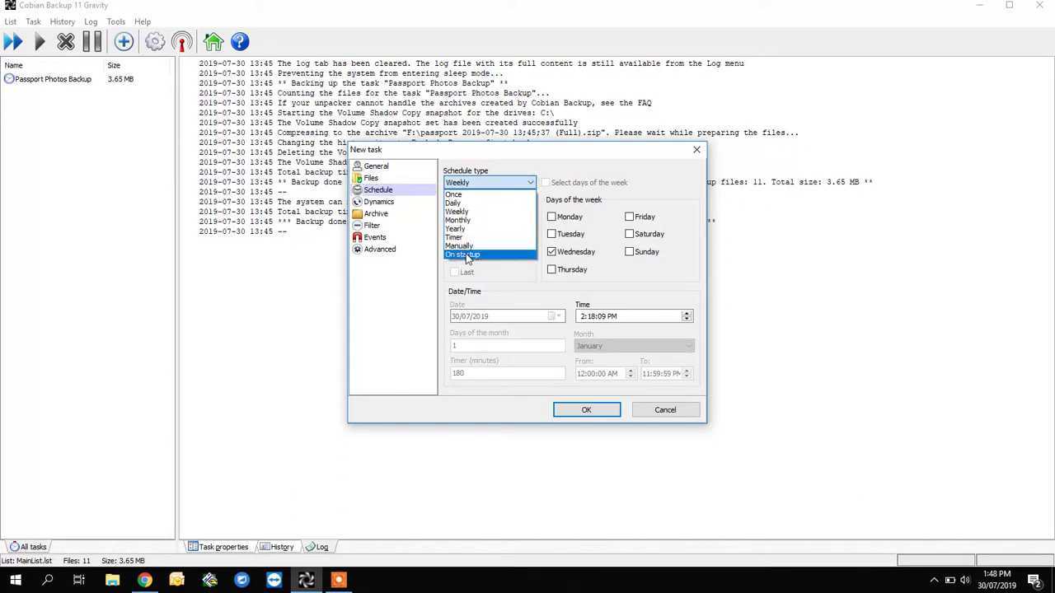
{"action": "left_click", "coordinate": [503, 186]}
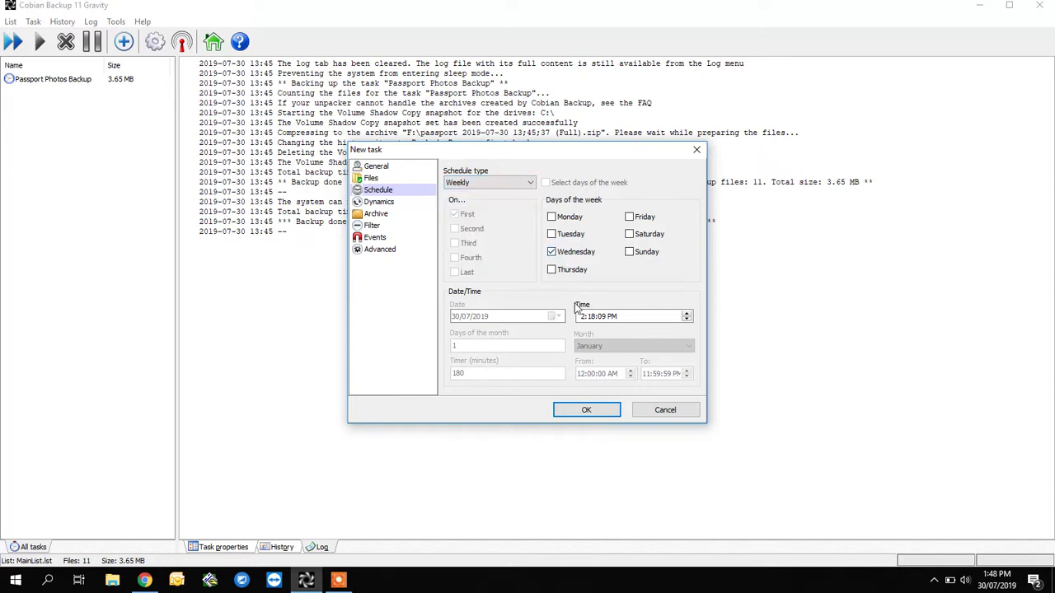
{"action": "left_click", "coordinate": [600, 320]}
{"action": "left_click", "coordinate": [377, 202]}
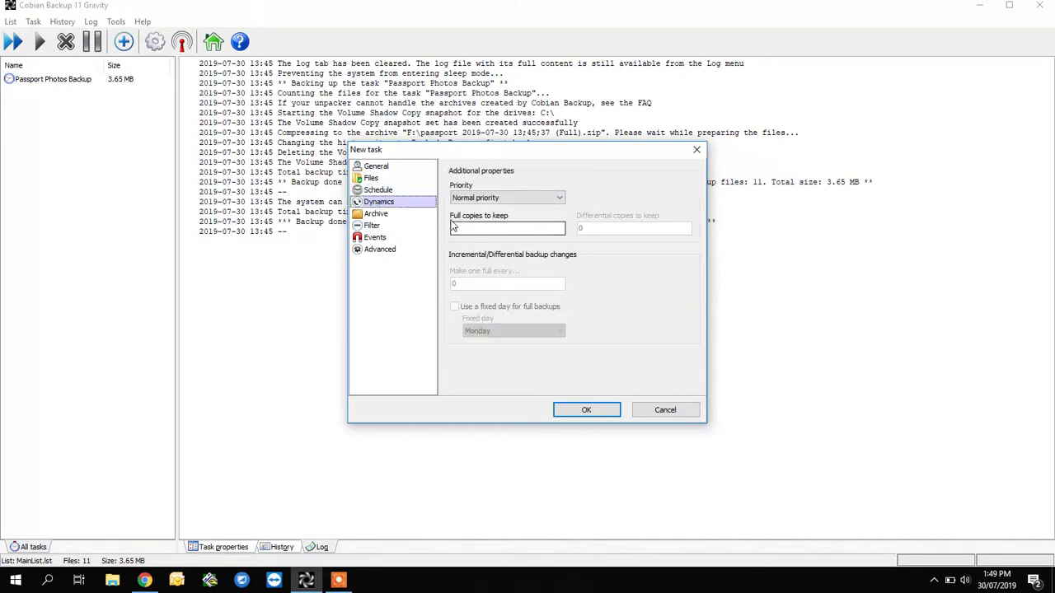
Choose Zip compression for the task's archive, leaving splitting and encryption off.
{"action": "double_click", "coordinate": [460, 228]}
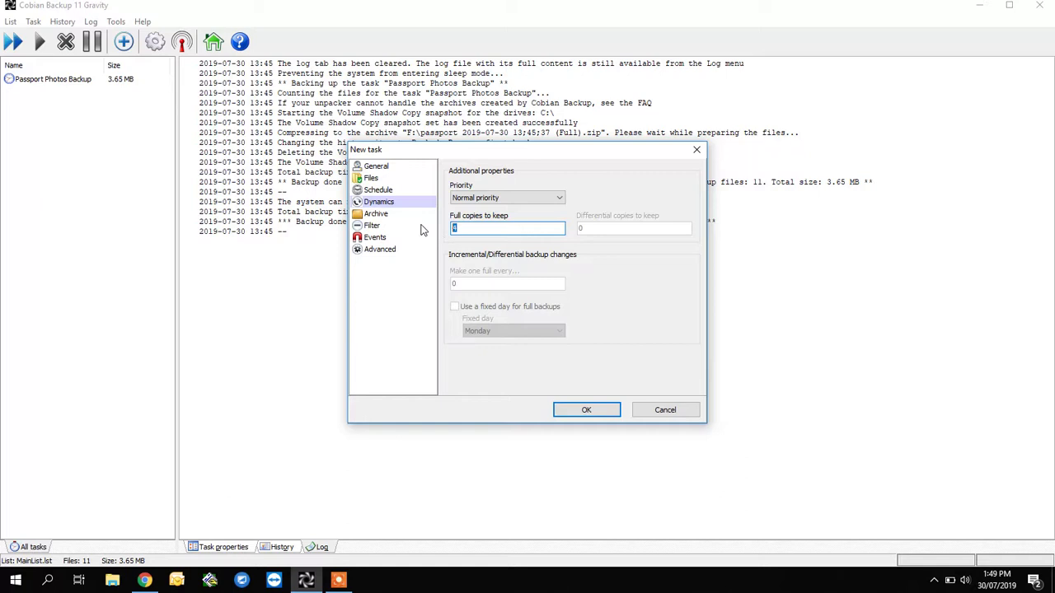
{"action": "left_click", "coordinate": [379, 216]}
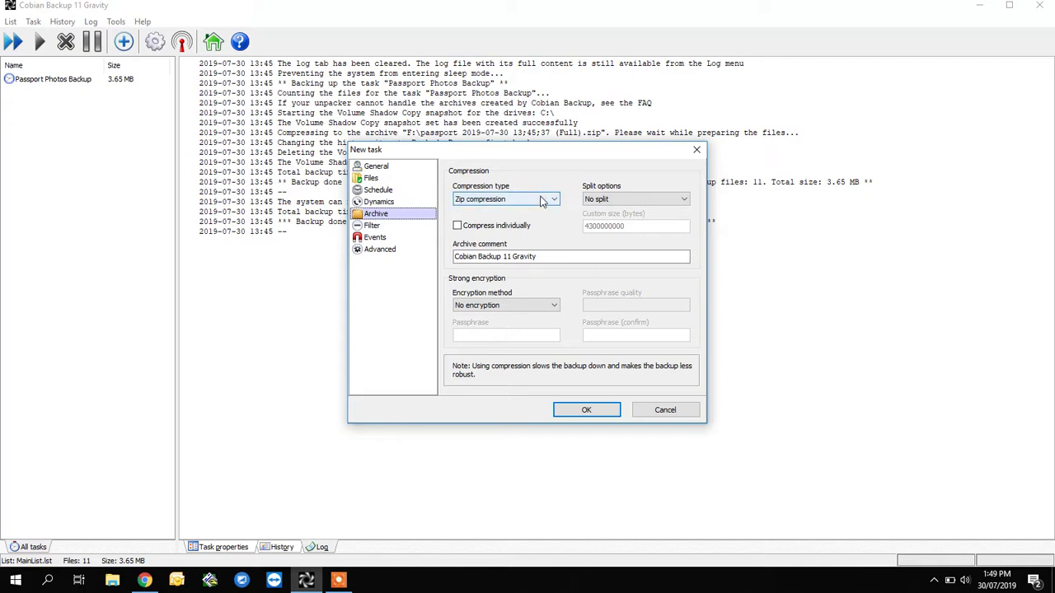
{"action": "left_click", "coordinate": [544, 201]}
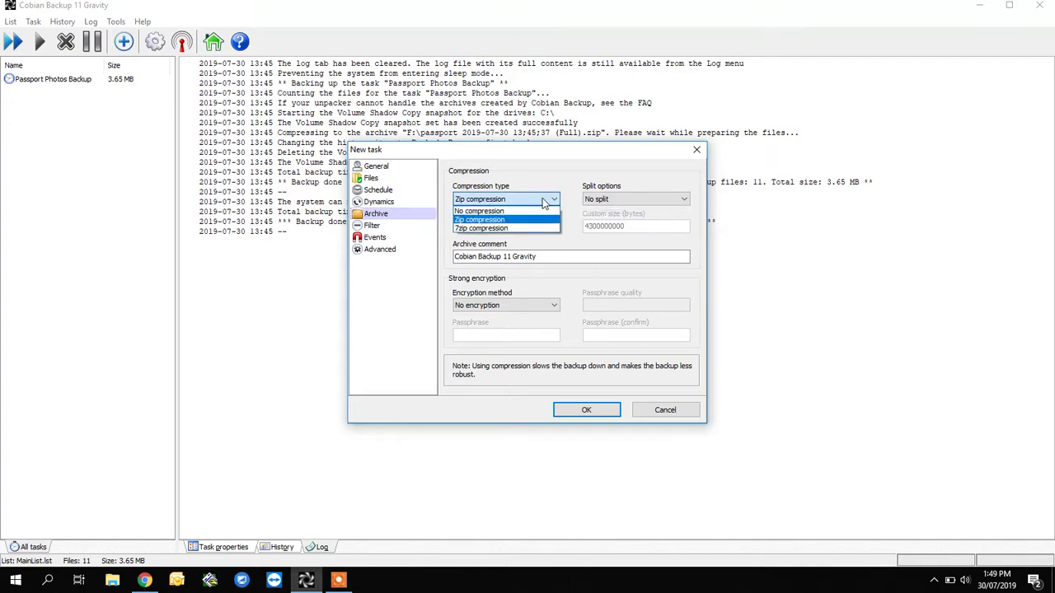
{"action": "left_click", "coordinate": [486, 220]}
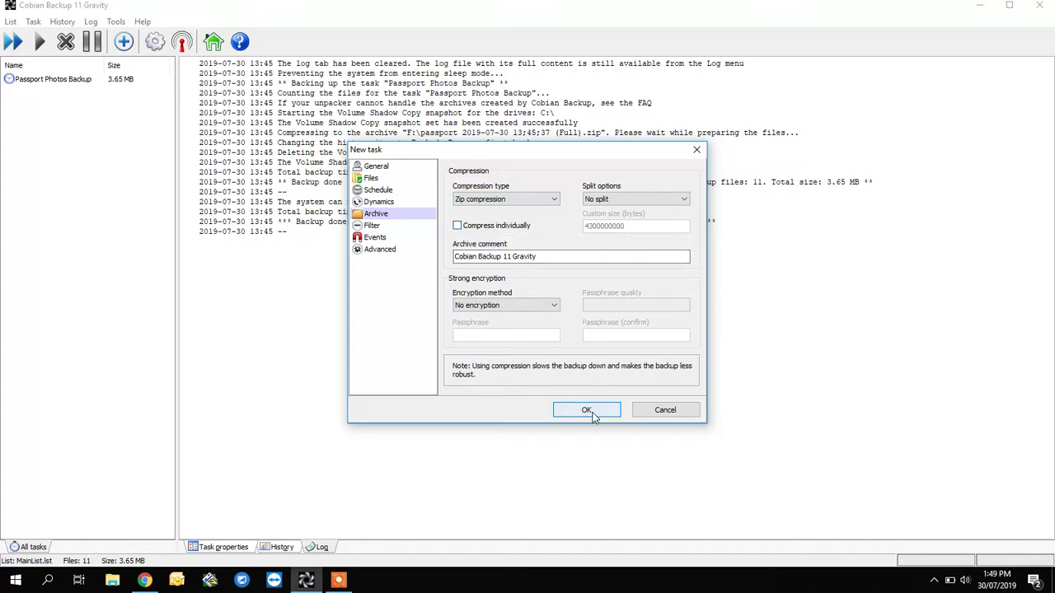
Save the Weekly Backup task (55.72 GB), then delete it from the task list.
{"action": "left_click", "coordinate": [600, 418]}
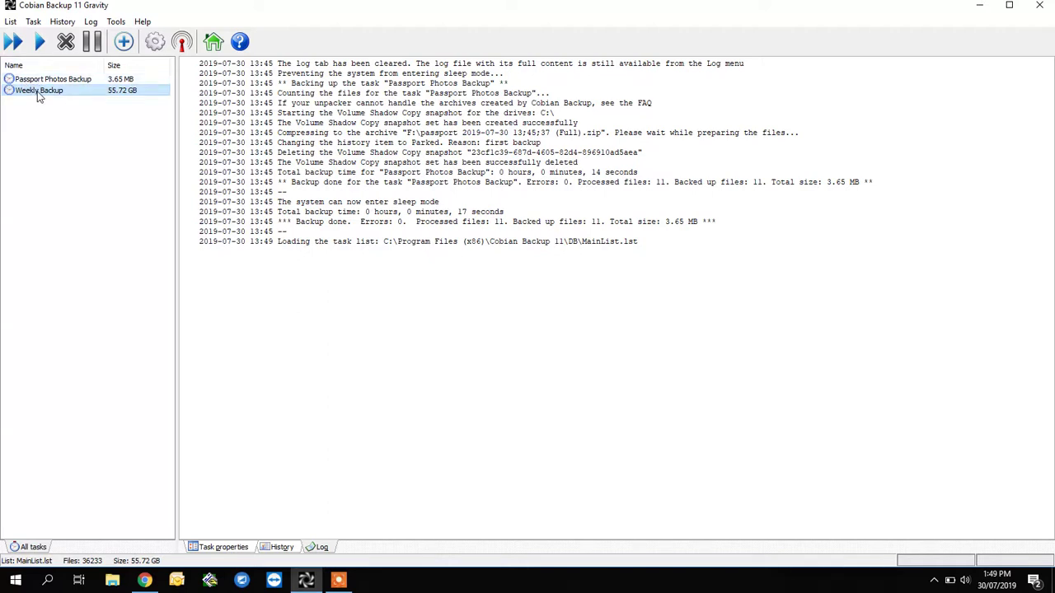
{"action": "right_click", "coordinate": [37, 96]}
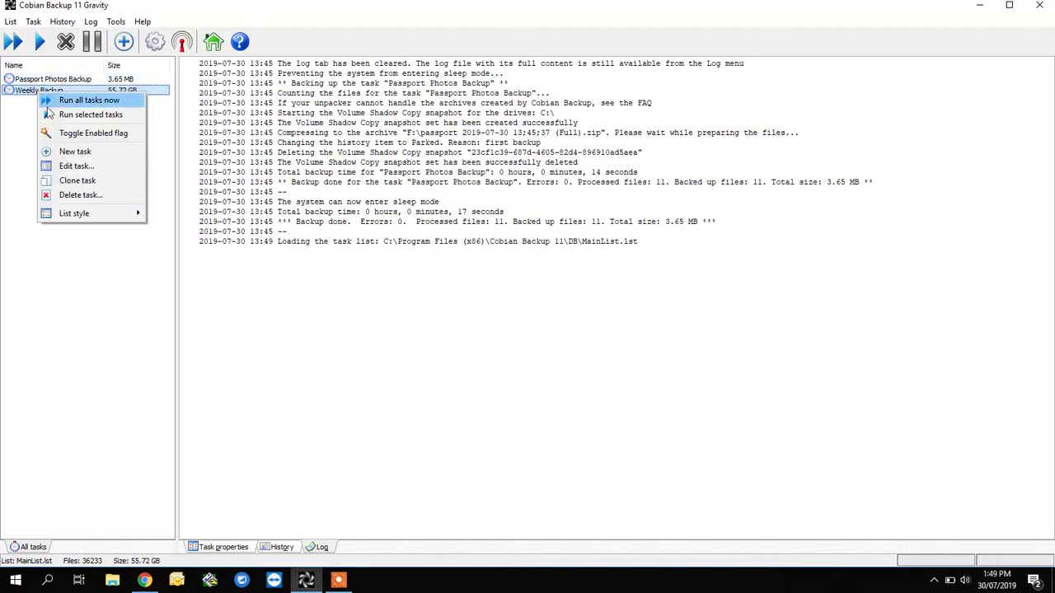
{"action": "left_click", "coordinate": [73, 195]}
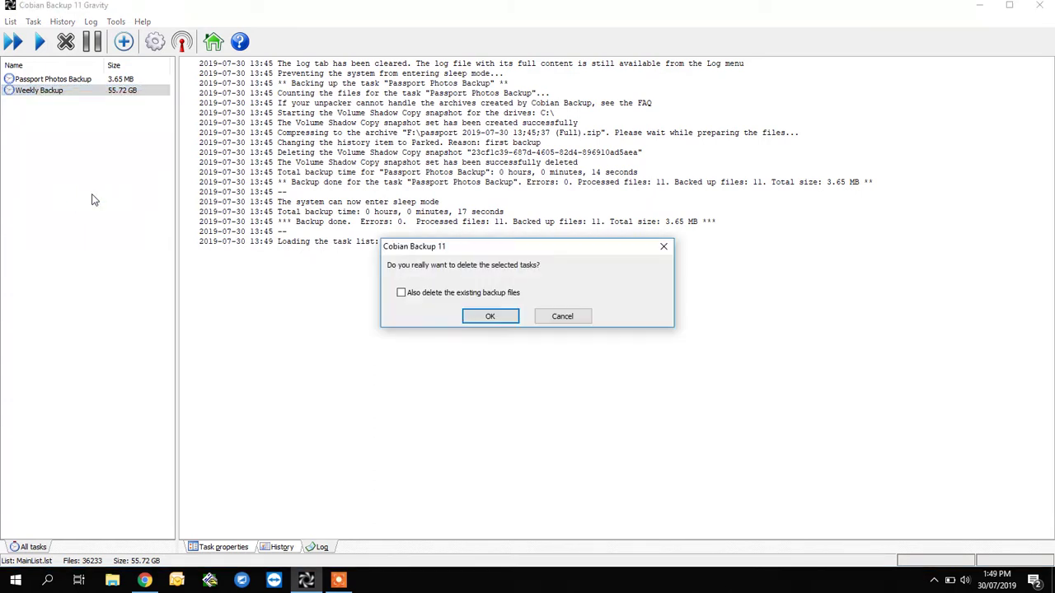
{"action": "left_click", "coordinate": [468, 317]}
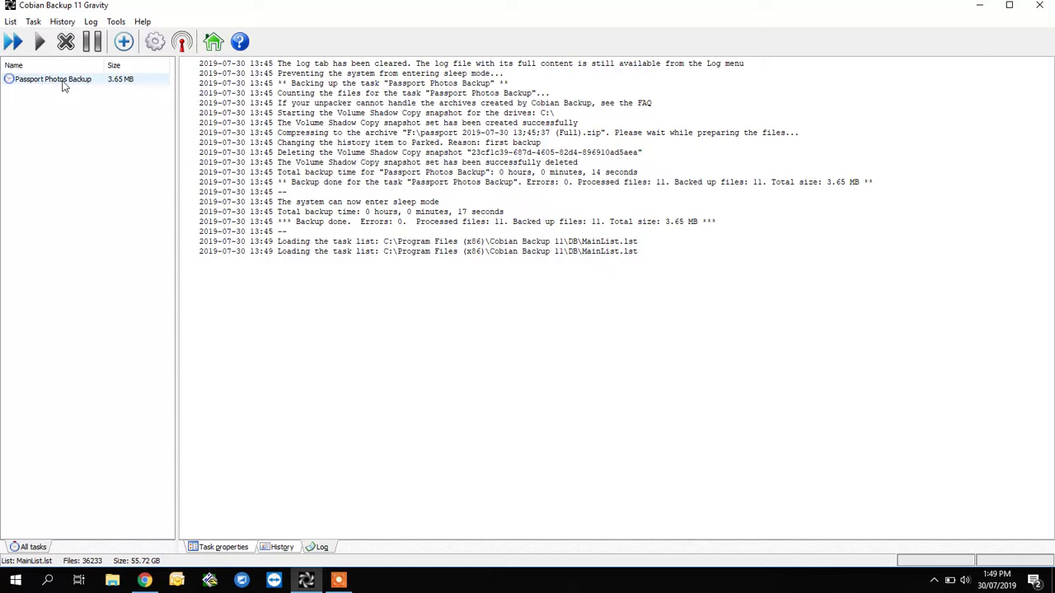
{"action": "double_click", "coordinate": [64, 85]}
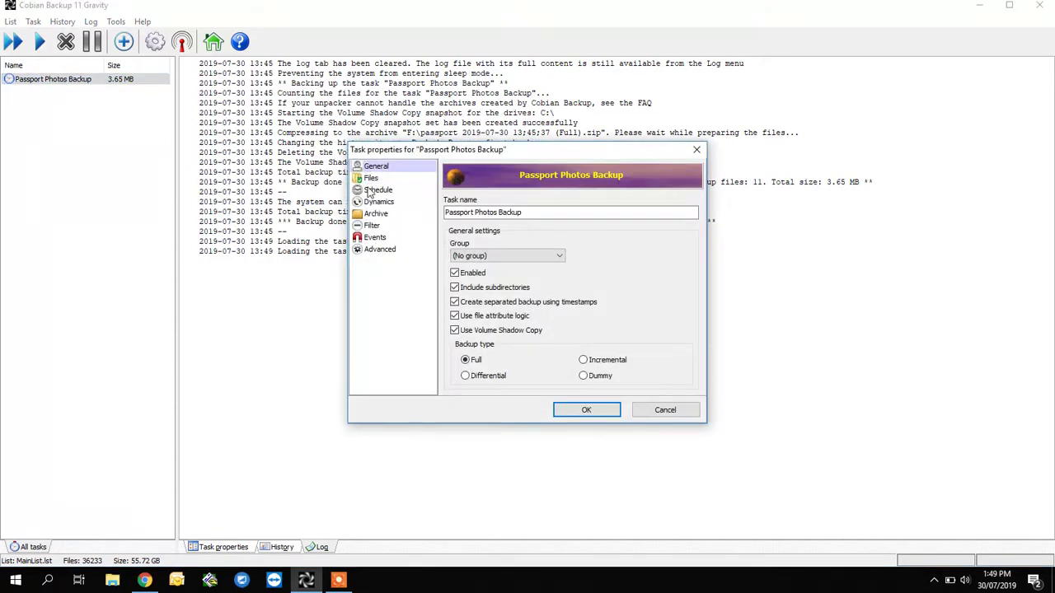
{"action": "left_click", "coordinate": [371, 179]}
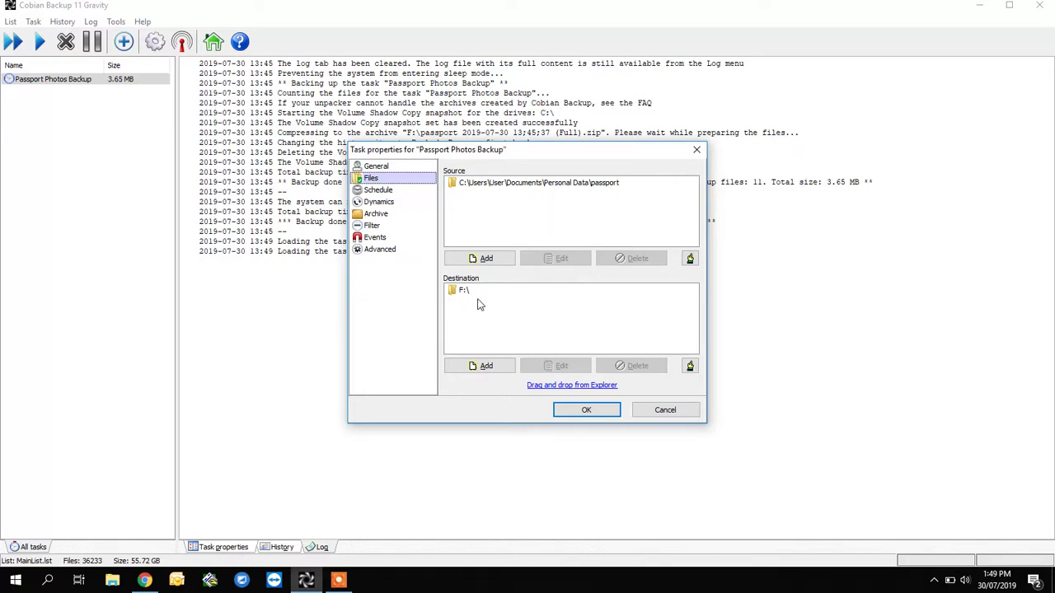
{"action": "left_click", "coordinate": [656, 411]}
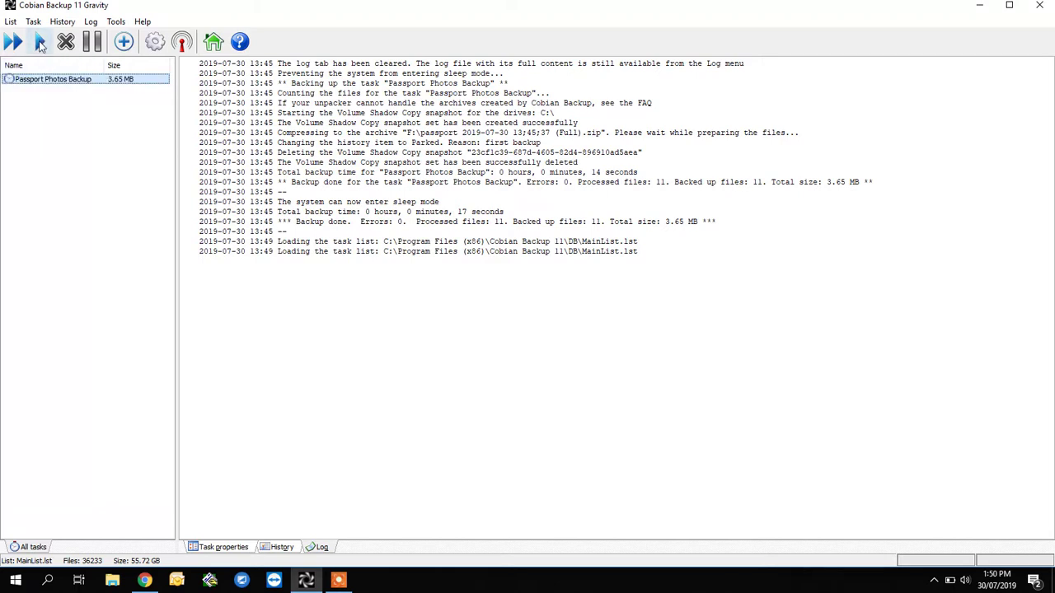
Run the selected Passport Photos Backup task and confirm the run.
{"action": "left_click", "coordinate": [41, 43]}
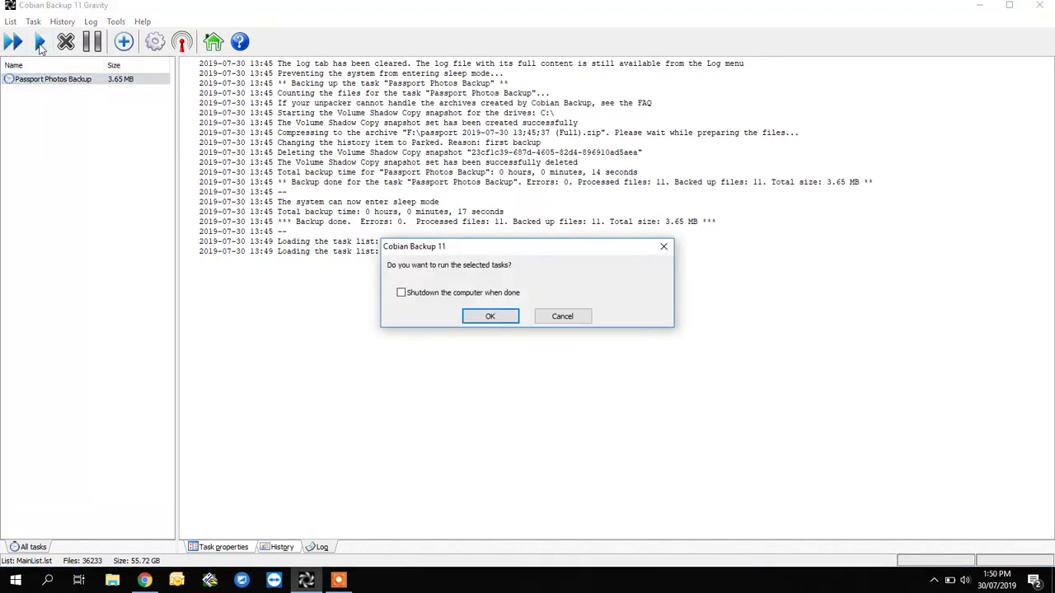
{"action": "left_click", "coordinate": [486, 317]}
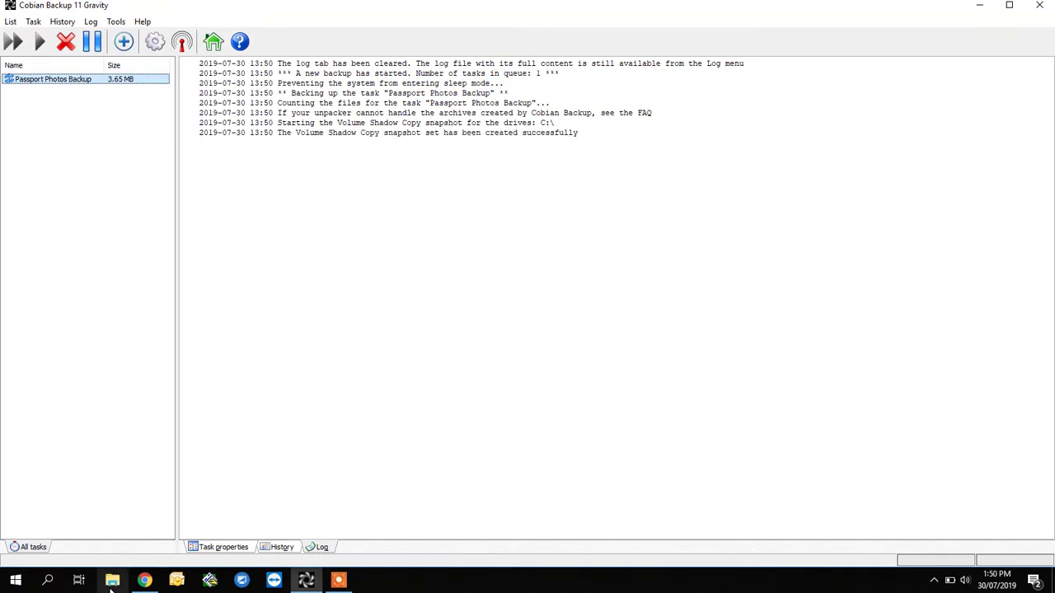
On drive F, open the 13;45;37 passport zip's passport folder and preview photo DSC04658.
{"action": "left_click", "coordinate": [113, 582]}
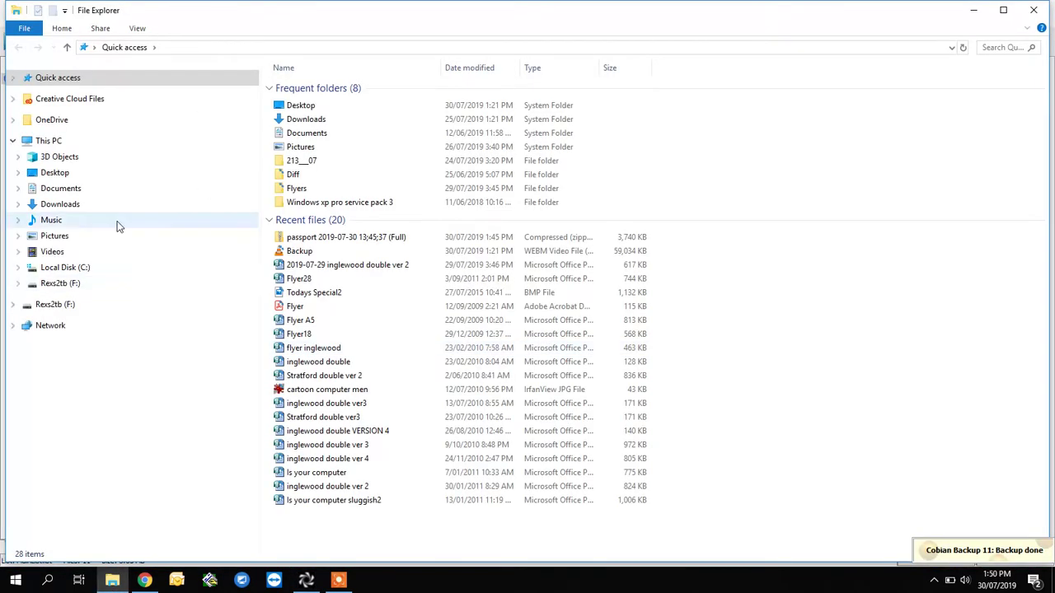
{"action": "left_click", "coordinate": [43, 306]}
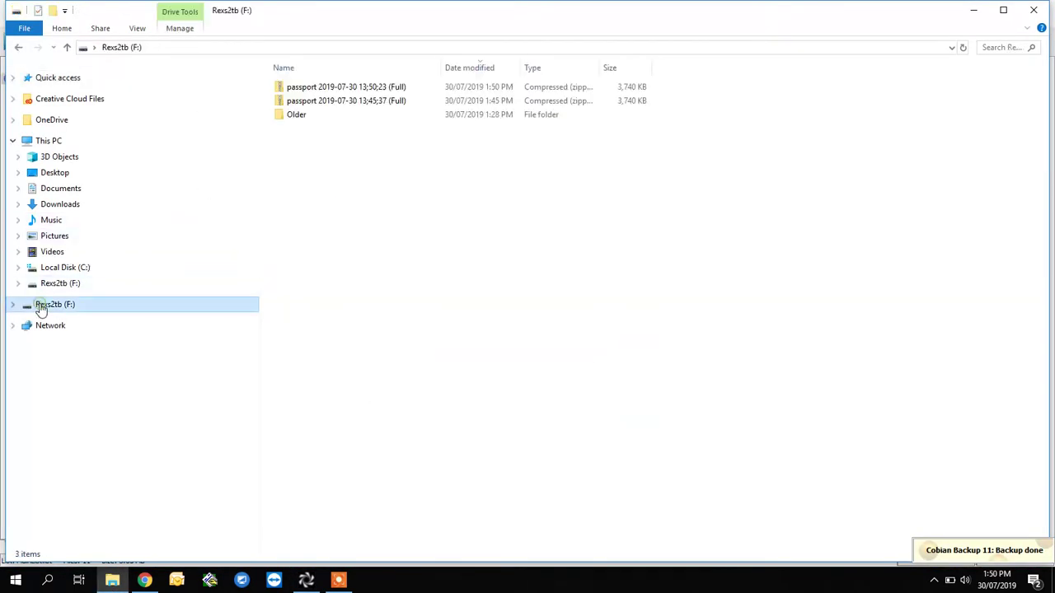
{"action": "left_click", "coordinate": [377, 105]}
{"action": "double_click", "coordinate": [377, 105]}
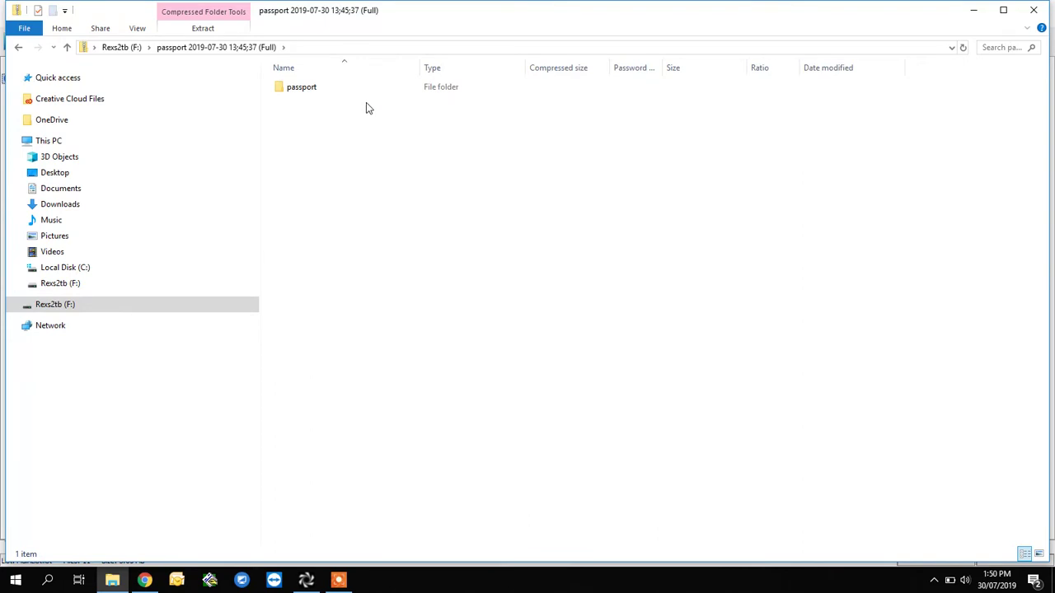
{"action": "double_click", "coordinate": [304, 89]}
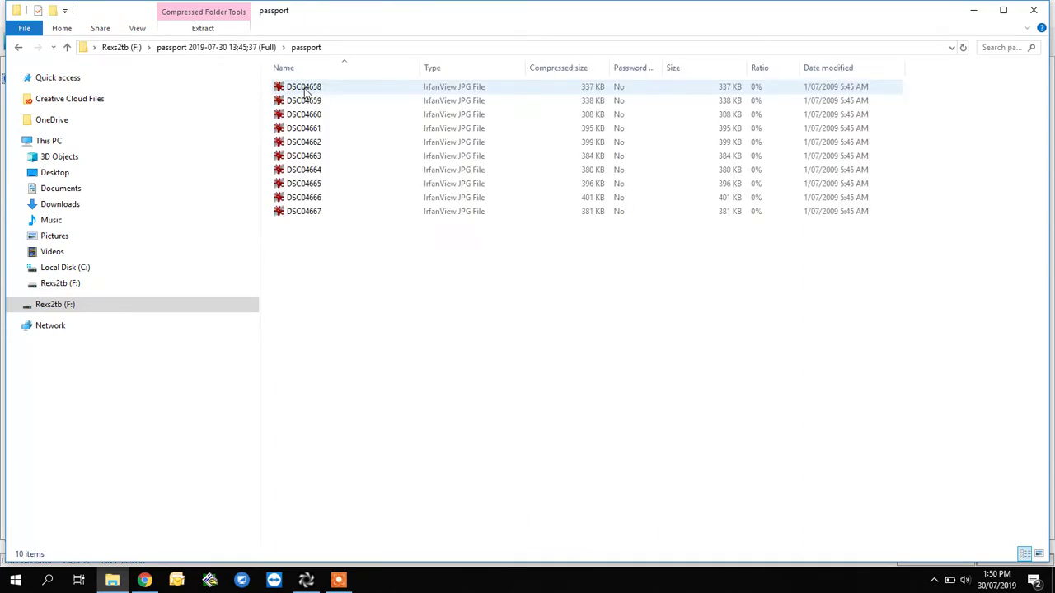
{"action": "double_click", "coordinate": [304, 88]}
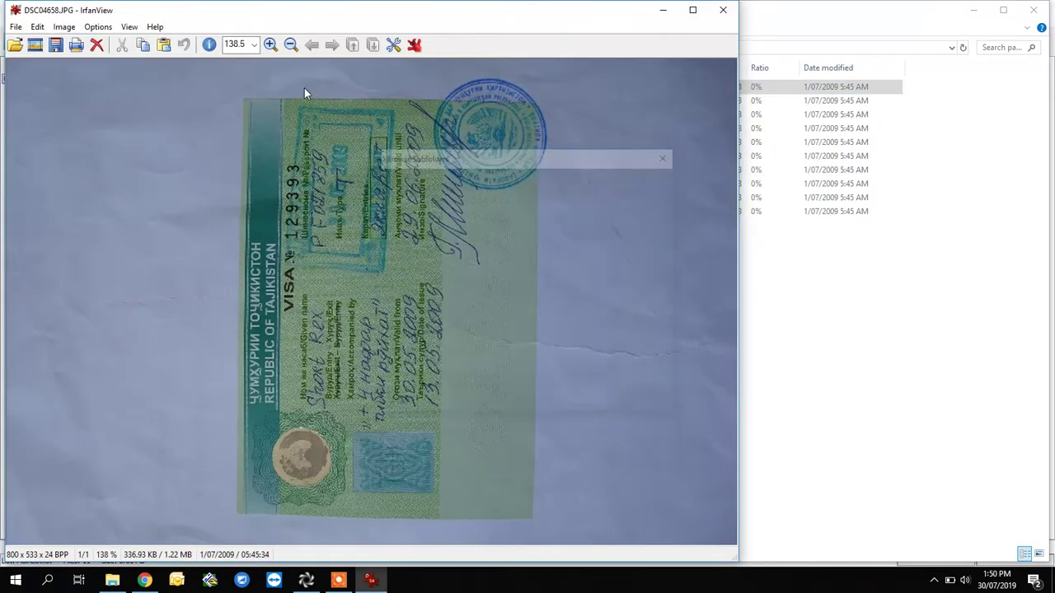
{"action": "key", "text": "Escape"}
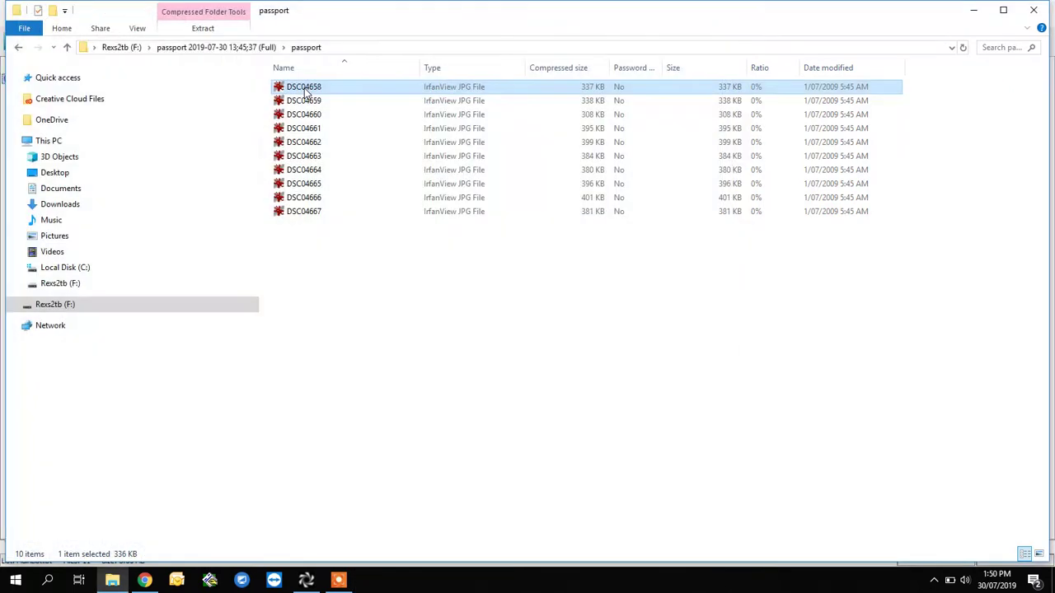
Display the passport photos as Extra large icons.
{"action": "left_click", "coordinate": [138, 30]}
{"action": "left_click", "coordinate": [136, 46]}
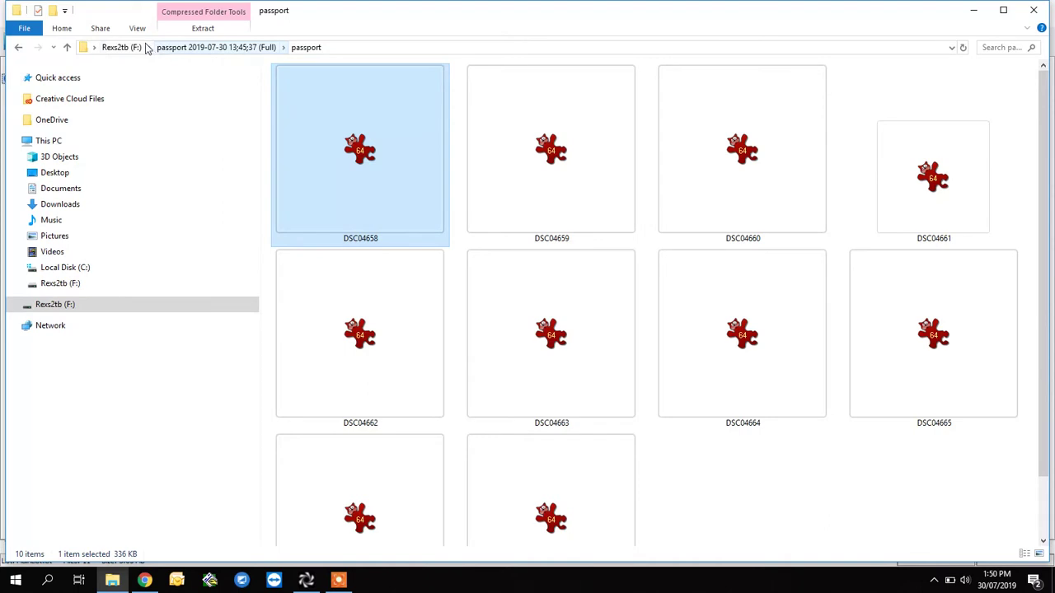
{"action": "left_click", "coordinate": [137, 30]}
{"action": "left_click", "coordinate": [159, 50]}
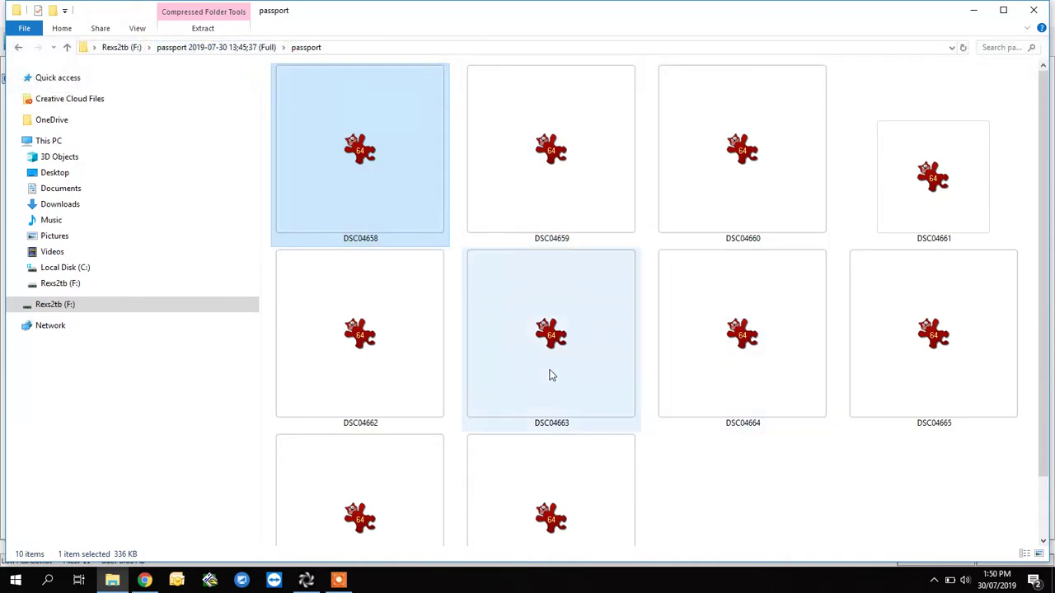
Return to Cobian Backup's log showing the run finished: 11 files, 3.65 MB, 0 errors.
{"action": "left_click", "coordinate": [306, 580]}
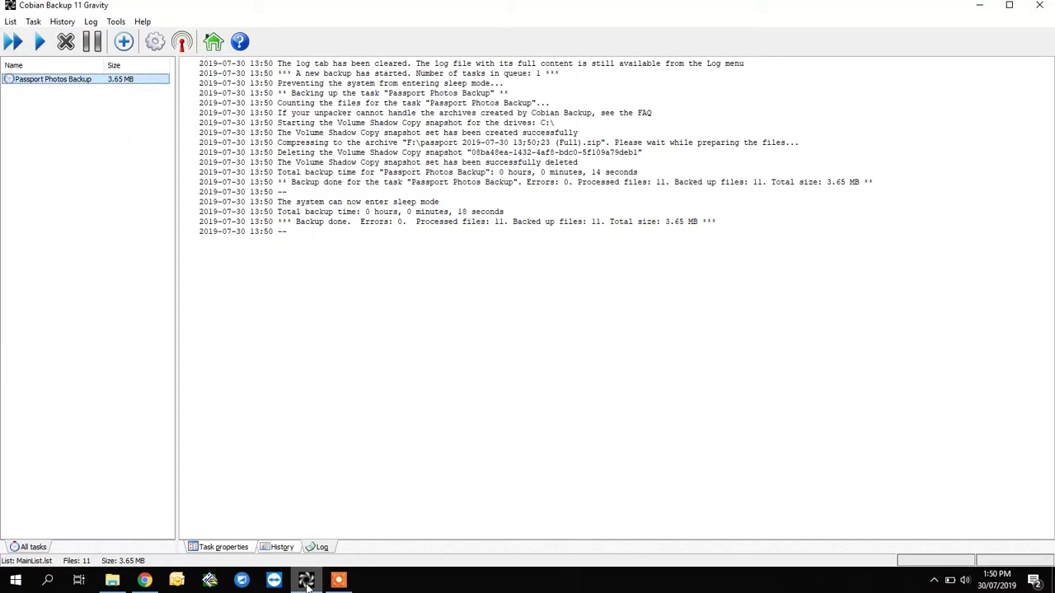